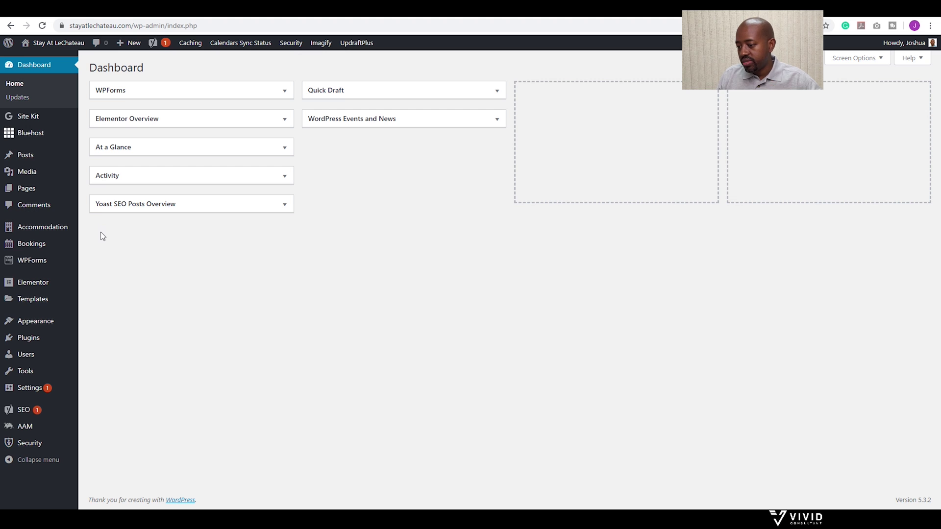
Copy the Deluxe Villas 1 – Hibiscus export URL from Sync Calendars, then show Airbnb's listings.
mouse_move(45, 248)
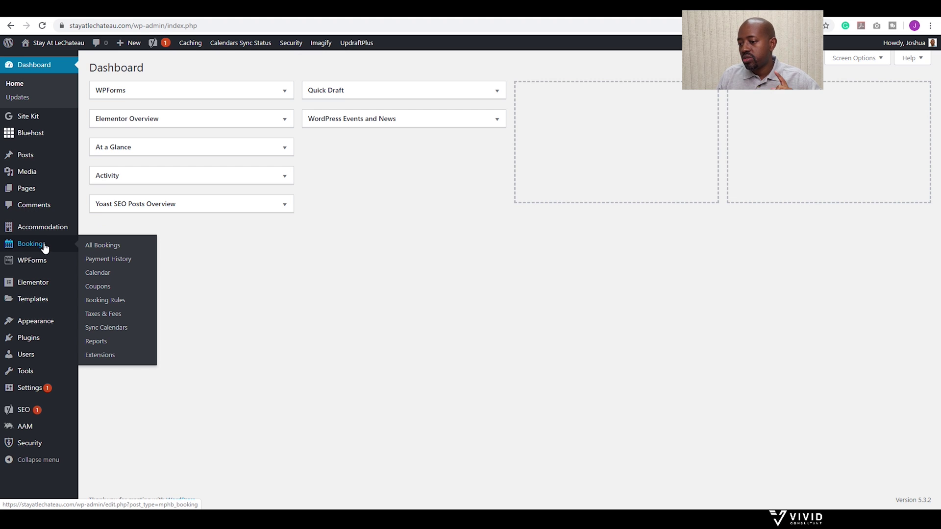
left_click(104, 328)
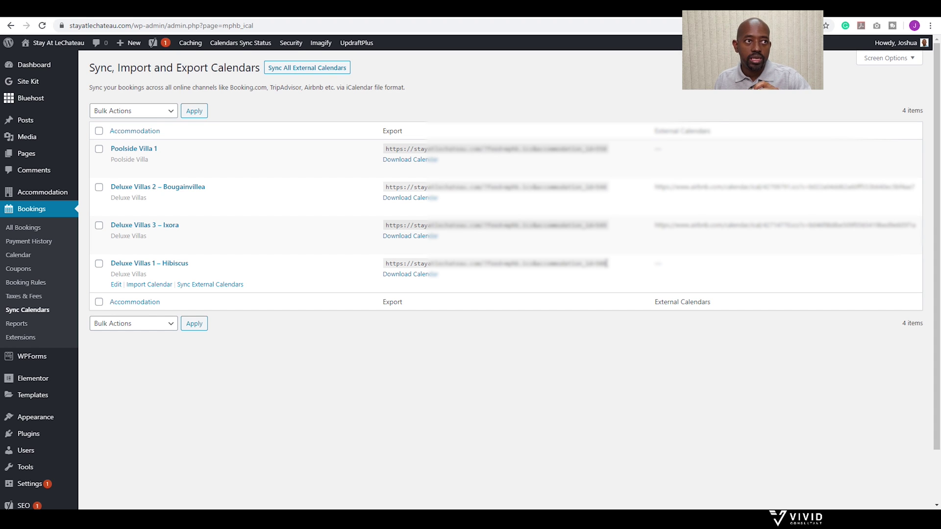
left_click_drag(607, 263, 384, 267)
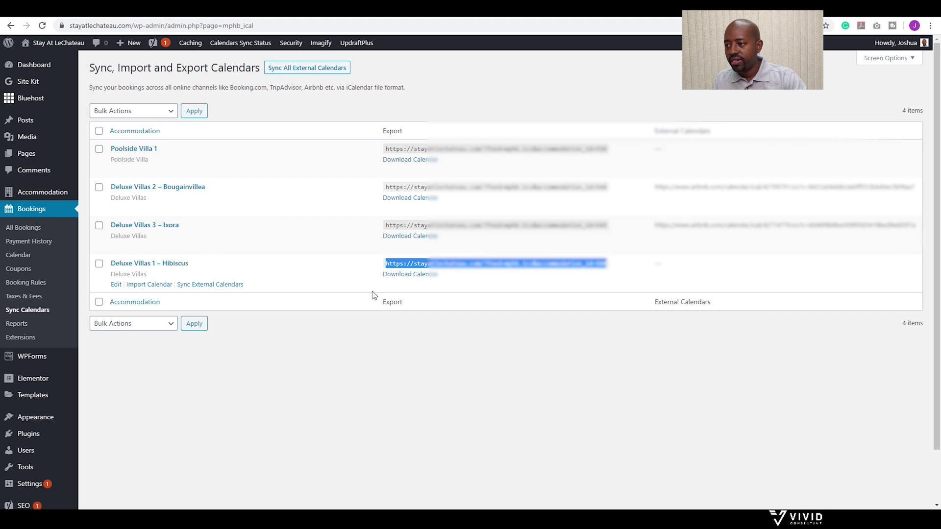
left_click(195, 16)
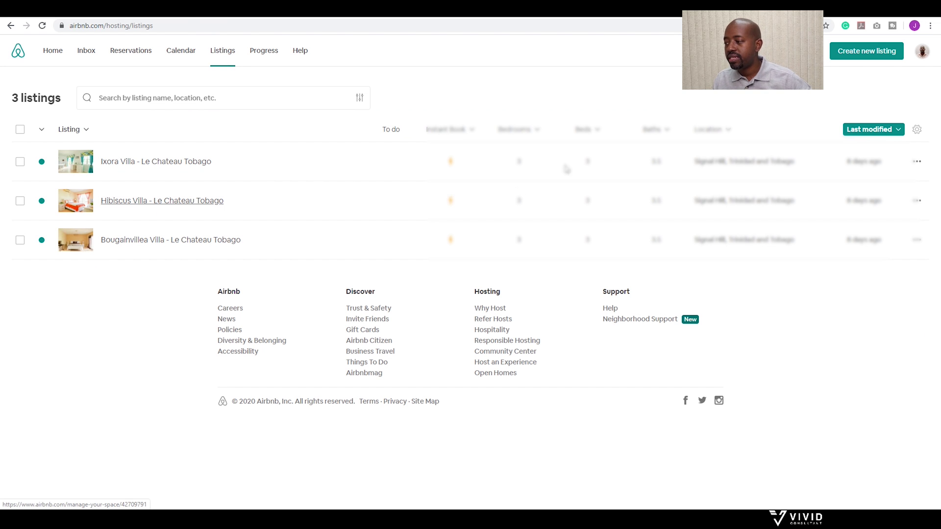
Open the Hibiscus Villa listing's availability settings.
left_click(167, 207)
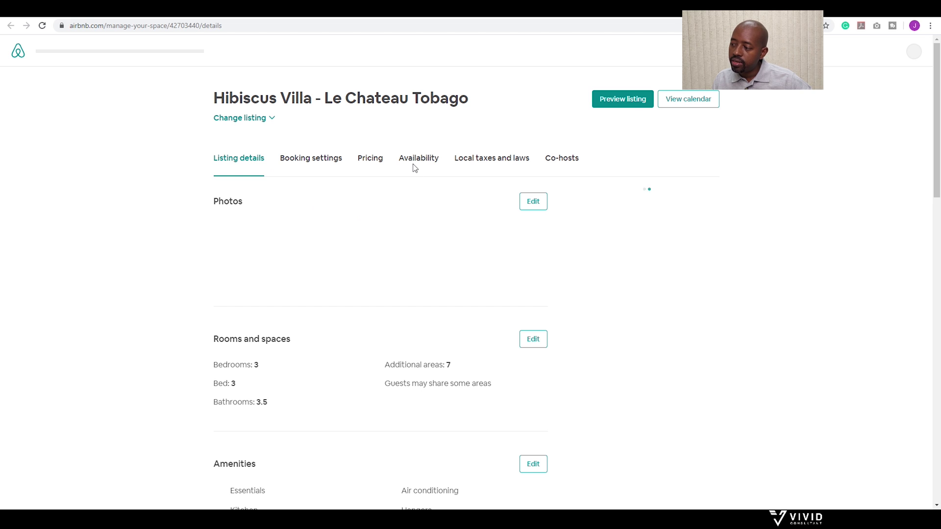
left_click(415, 164)
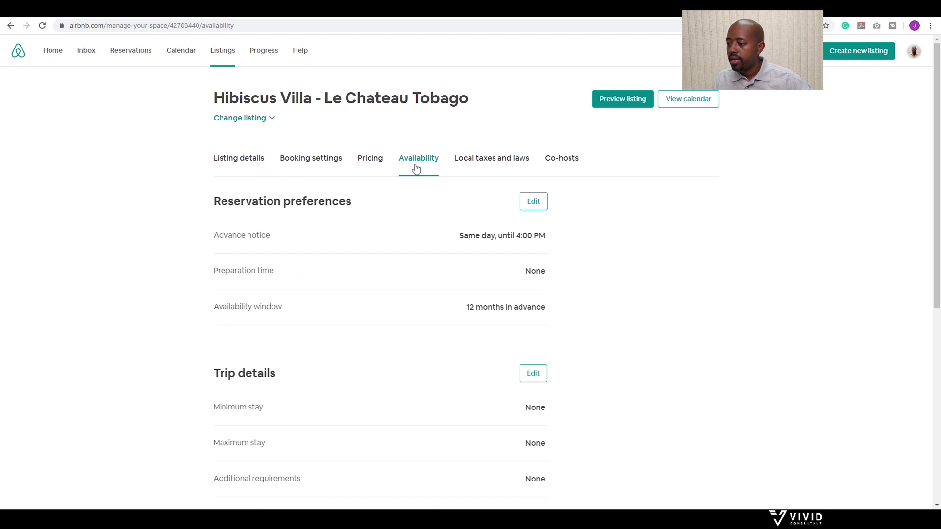
scroll(424, 163, "down", 7)
scroll(424, 162, "down", 3)
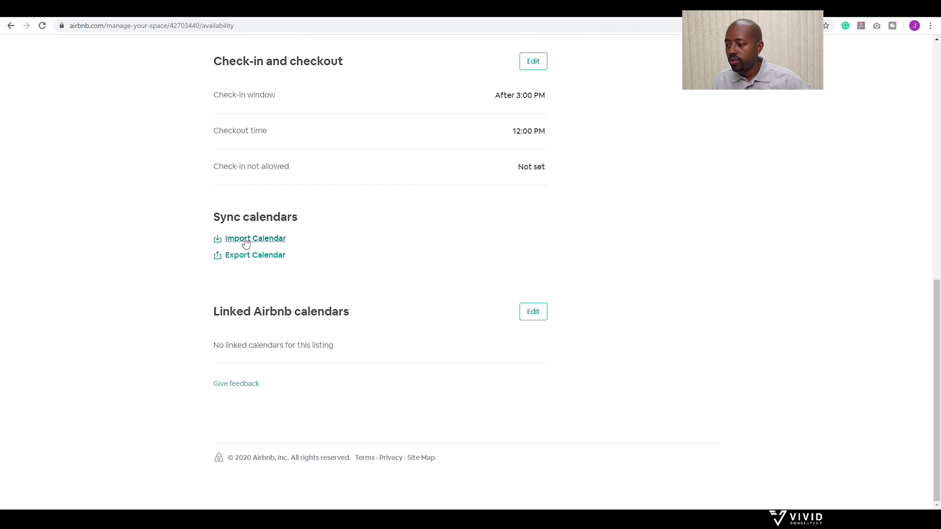
Import the pasted website calendar URL under the name 'Website - Hibiscus Villa'.
left_click(246, 240)
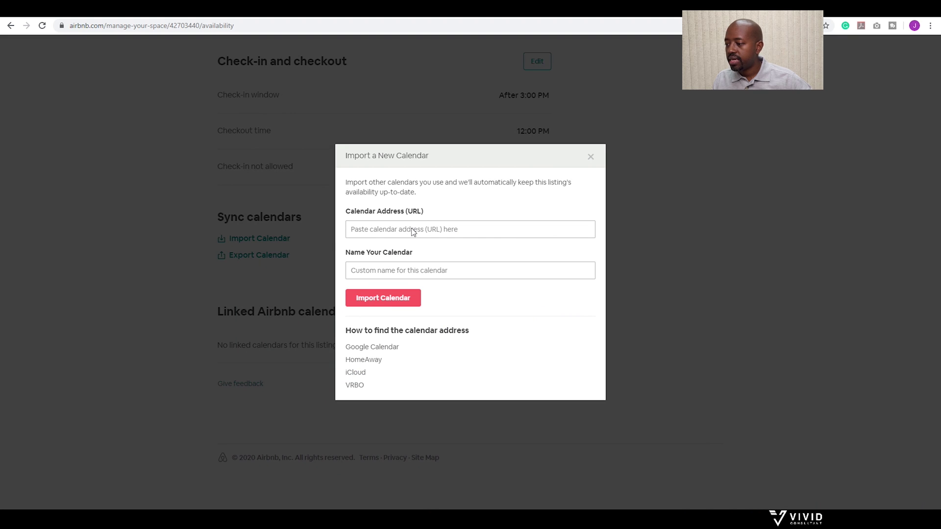
left_click(385, 230)
key("ctrl+v")
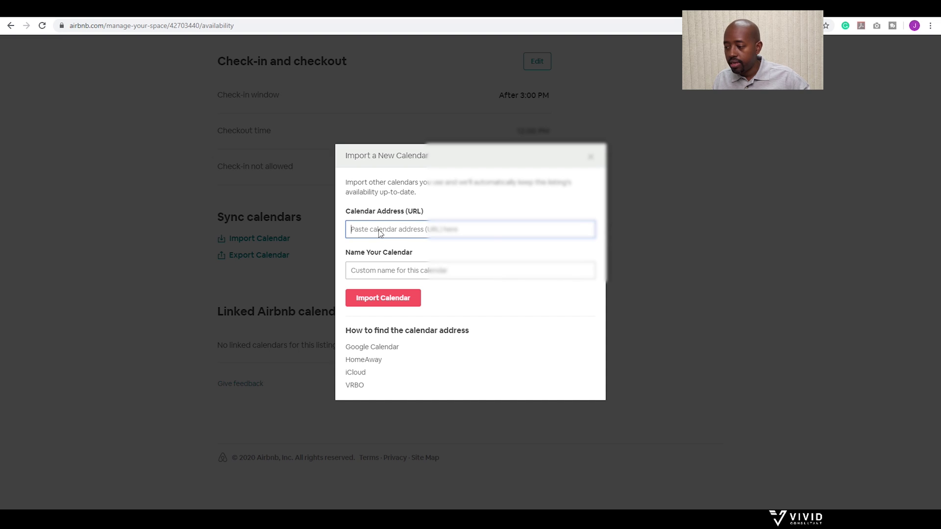
left_click(363, 275)
type("We")
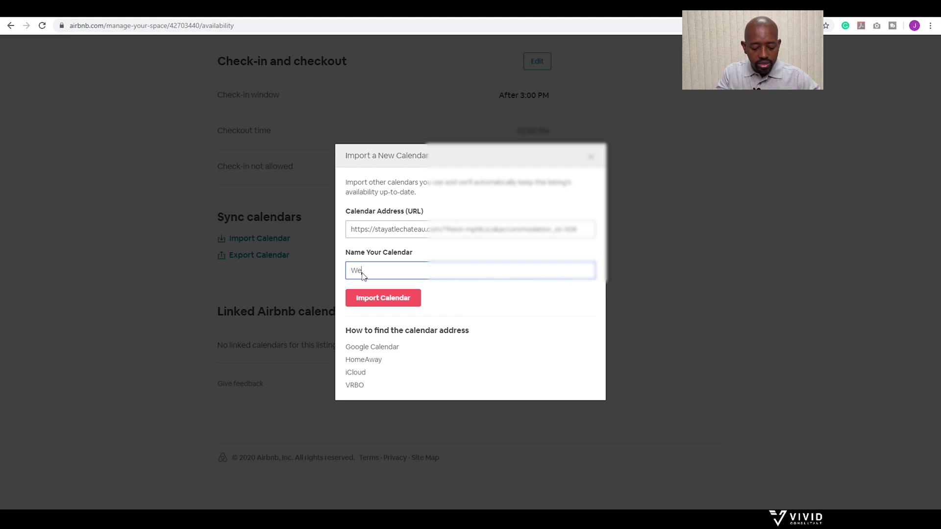
type("bsite - Hibiscus Villa")
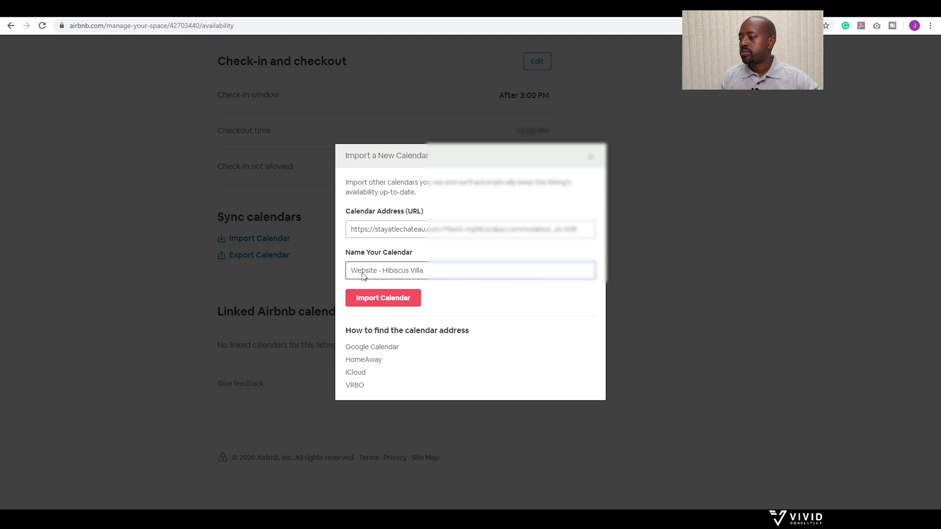
left_click(391, 299)
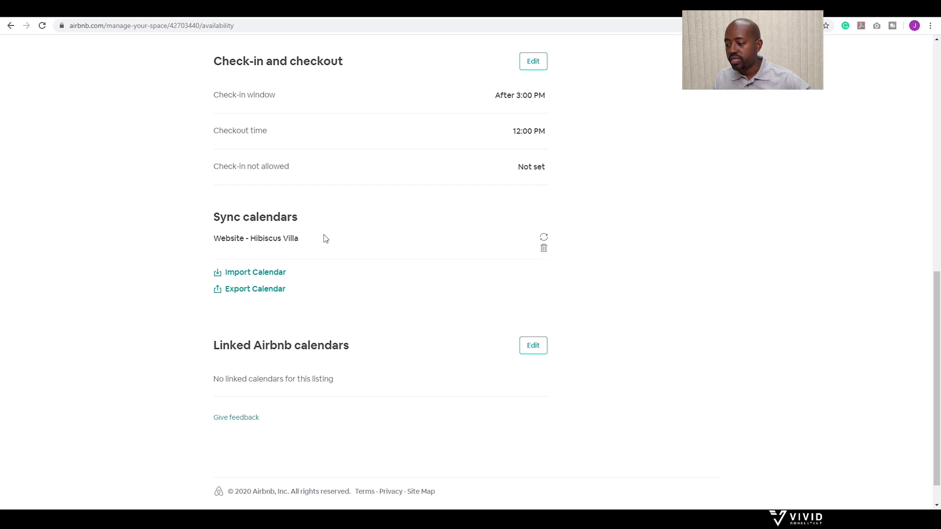
Copy the Hibiscus Villa's Airbnb export calendar URL and return to the WordPress sync page.
left_click(265, 291)
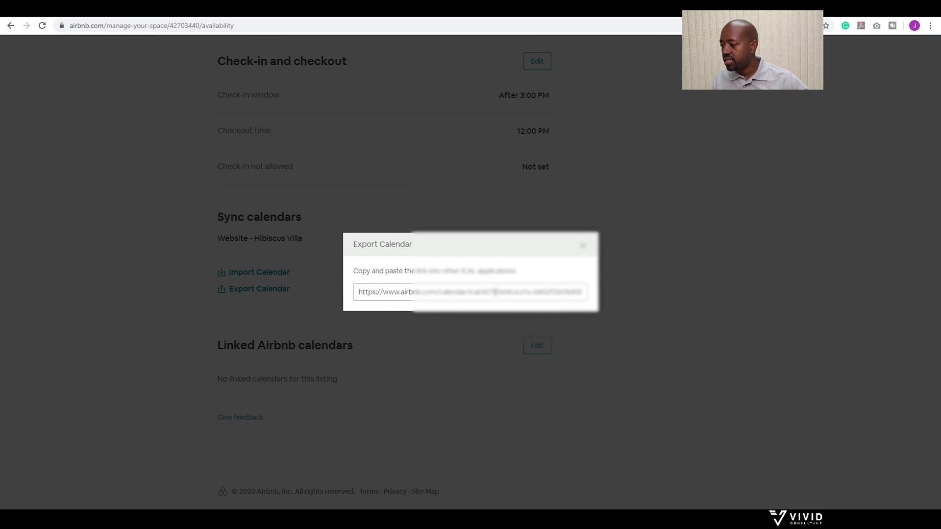
left_click(495, 293)
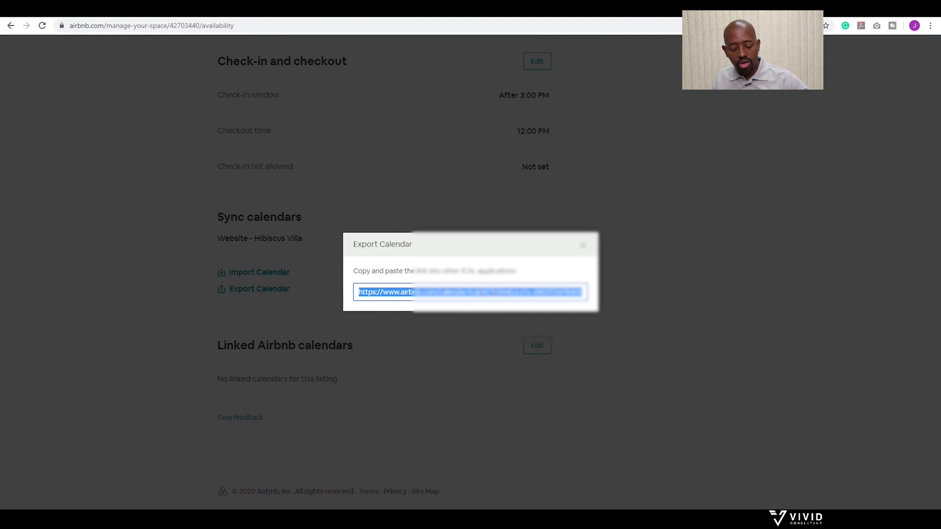
left_click(582, 246)
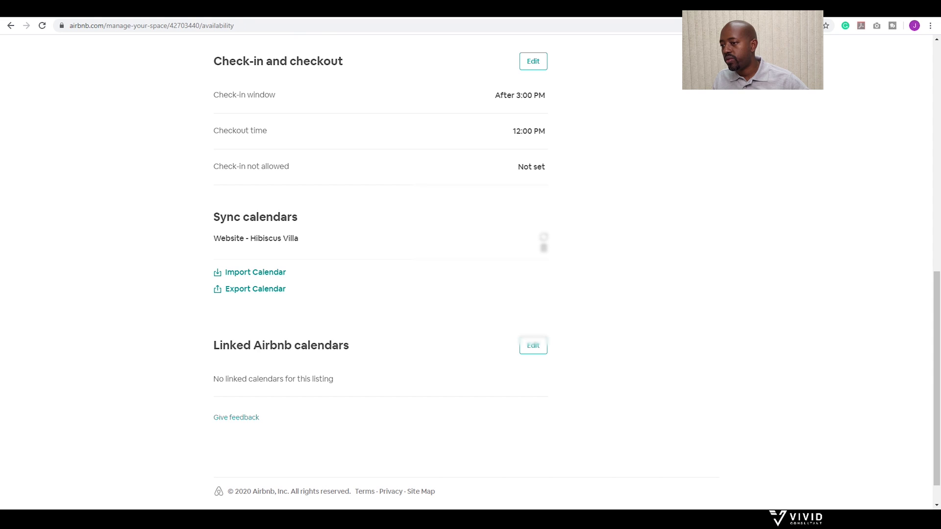
key("ctrl+Tab")
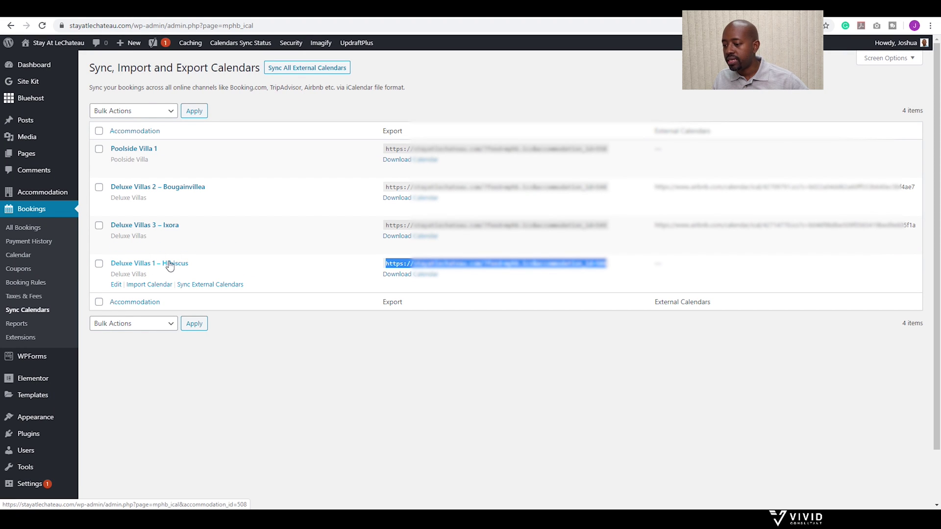
Add the Airbnb URL as a new external calendar for Deluxe Villas 1 – Hibiscus and update it.
left_click(116, 285)
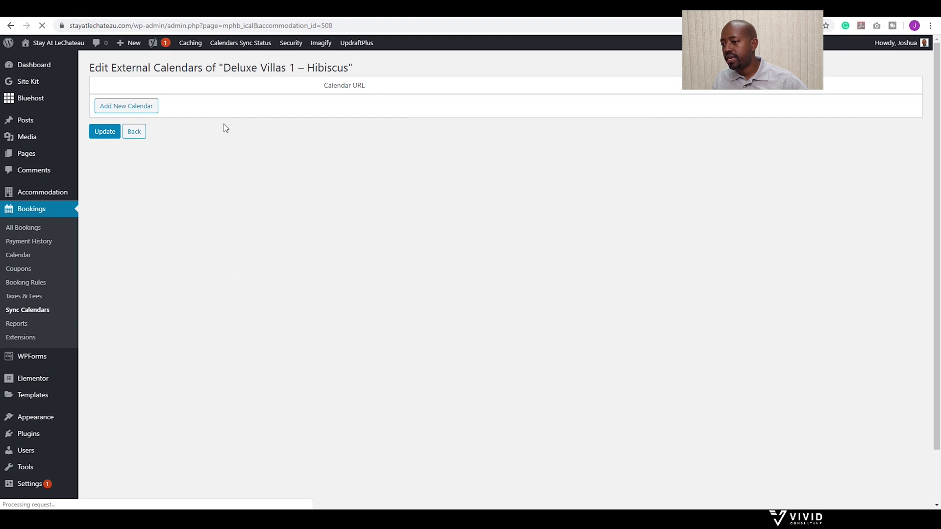
left_click(127, 108)
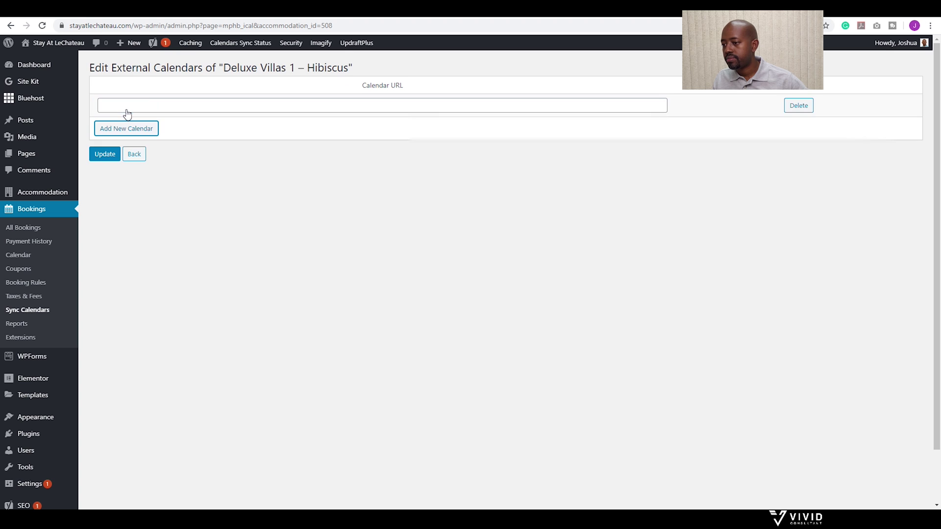
left_click(167, 105)
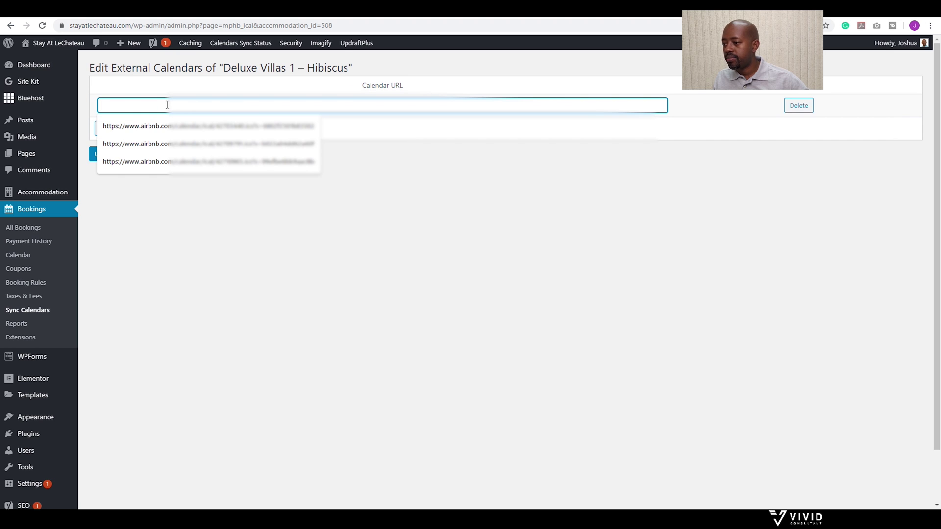
key("ctrl+v")
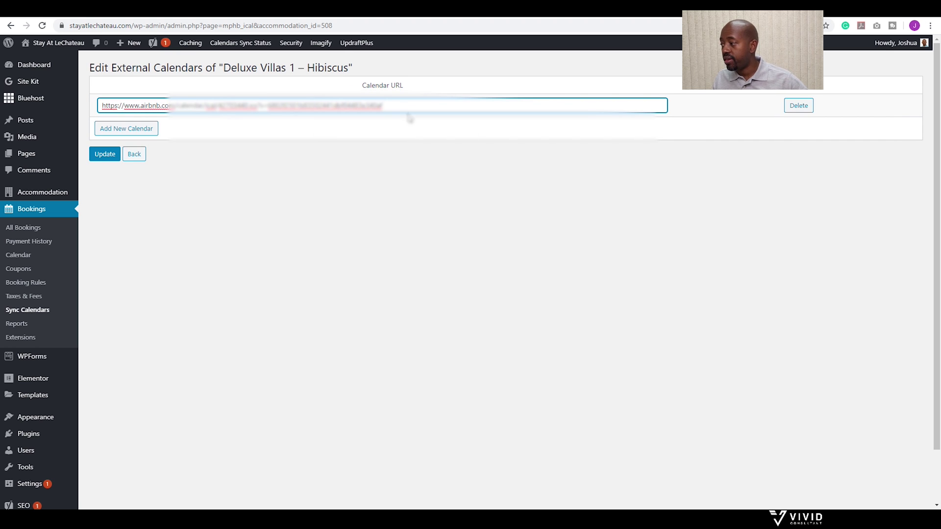
left_click(110, 154)
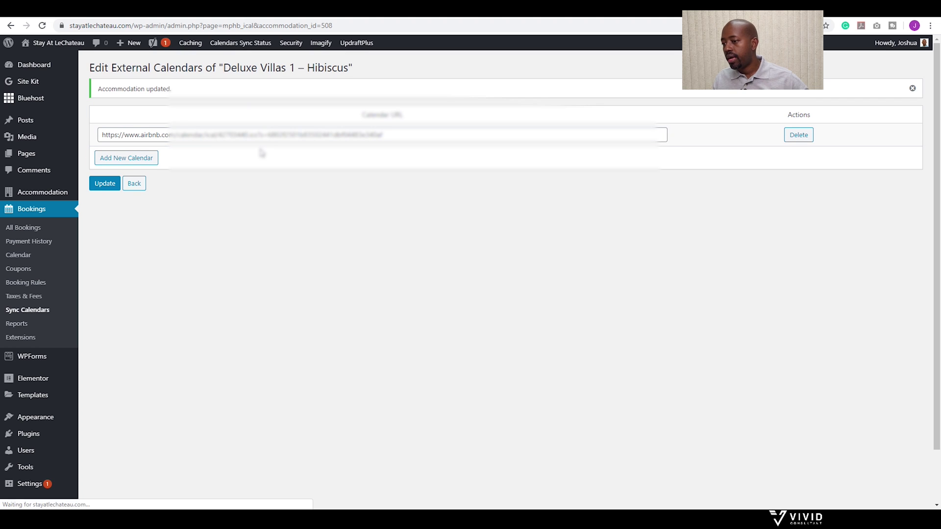
left_click(135, 186)
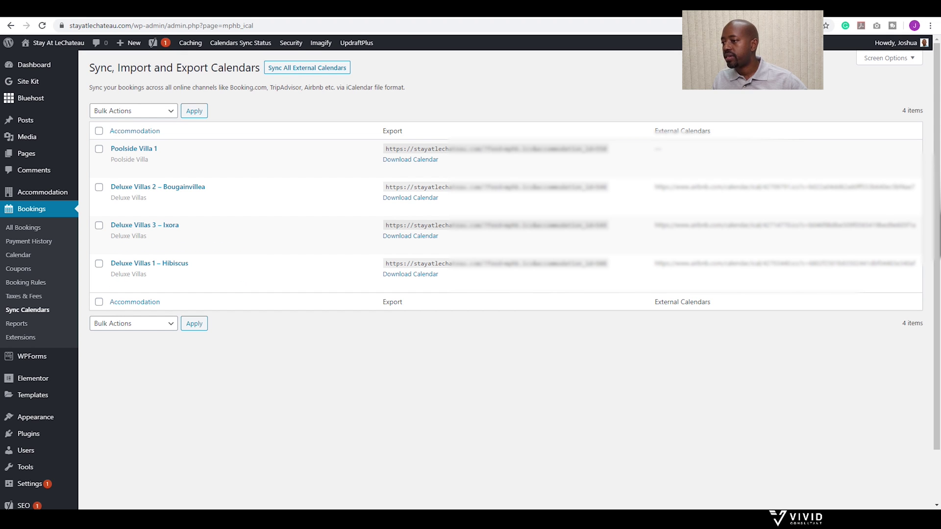
left_click(247, 9)
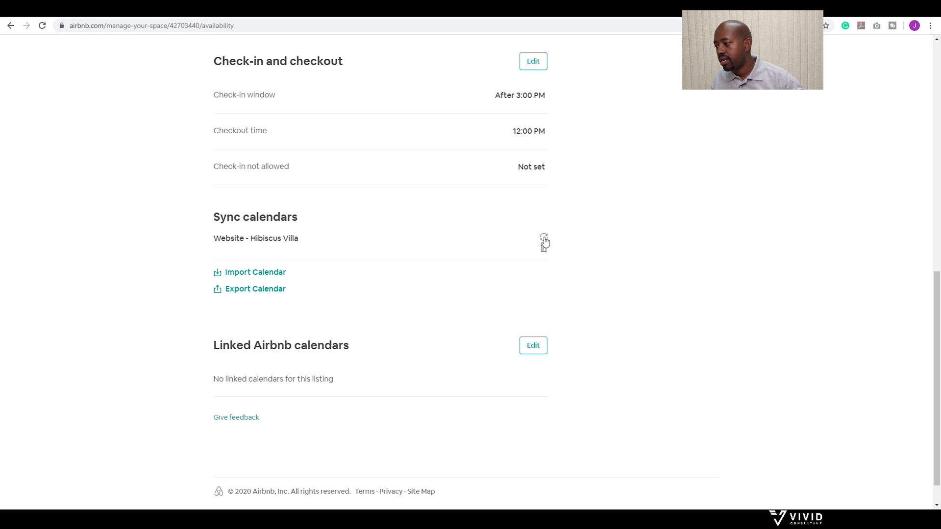
left_click(78, 14)
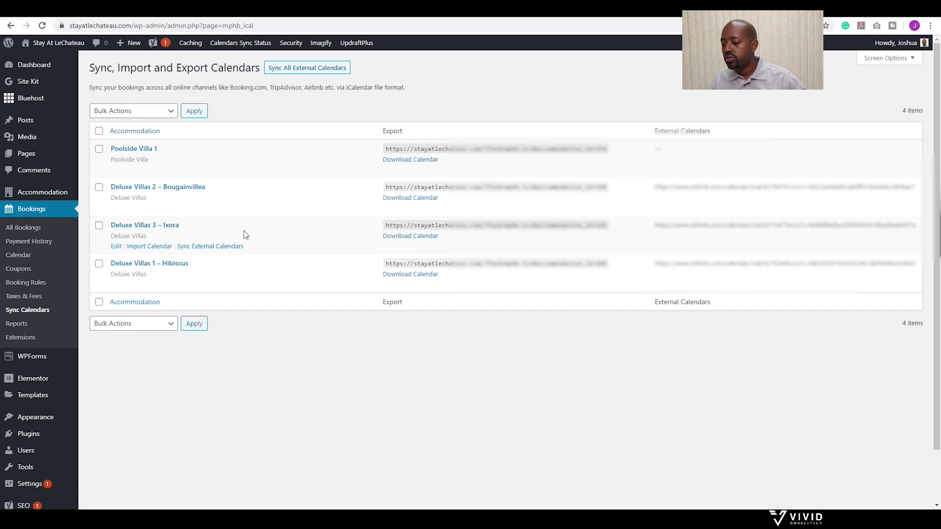
mouse_move(46, 192)
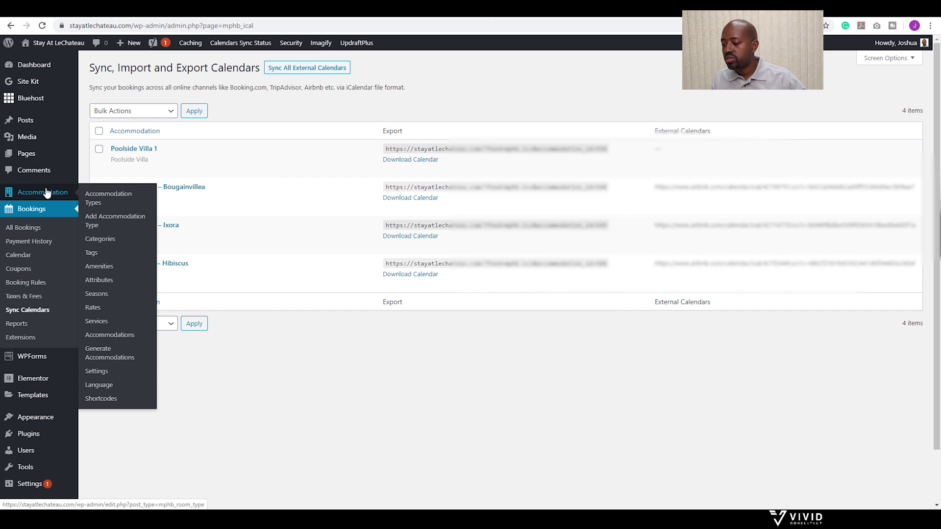
Check the Calendars Synchronization Scheduler in Accommodation Settings and keep the interval at Once Hourly.
left_click(96, 372)
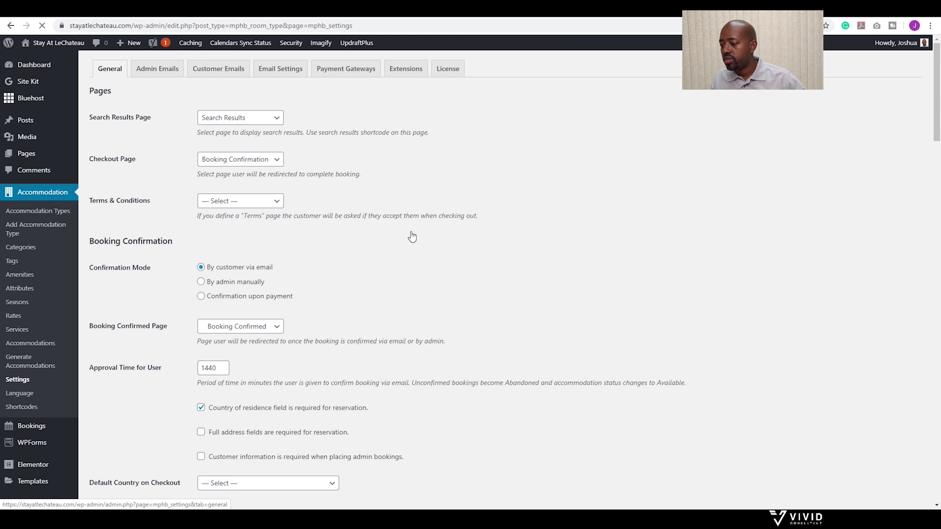
scroll(366, 221, "down", 13)
scroll(364, 217, "down", 15)
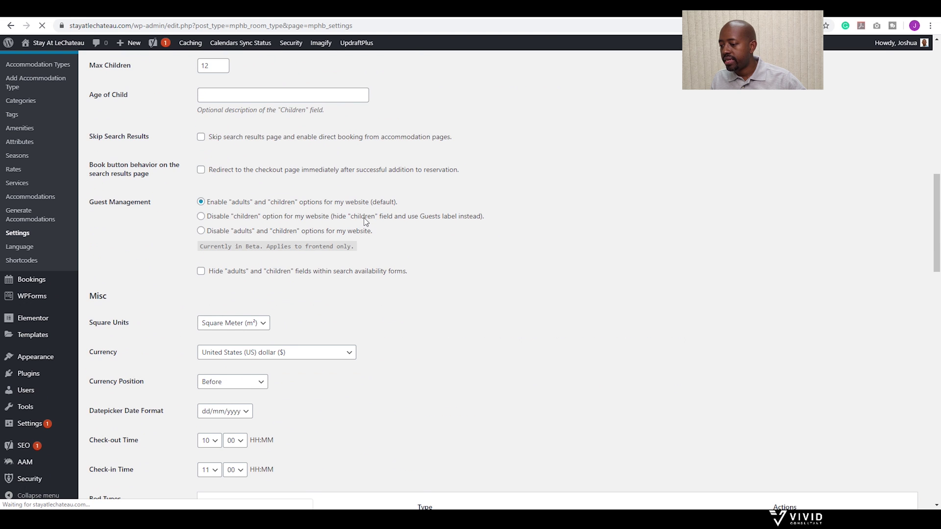
scroll(364, 218, "down", 8)
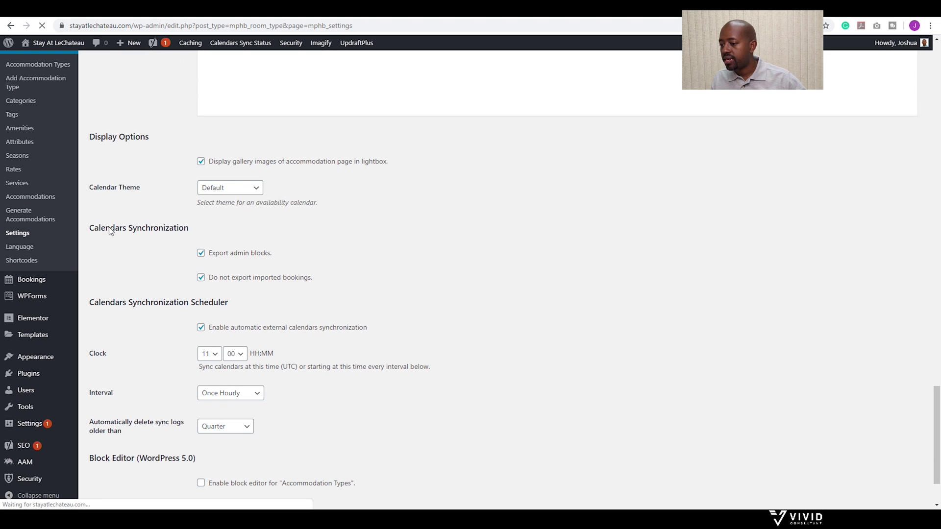
scroll(170, 234, "up", 5)
scroll(228, 233, "down", 5)
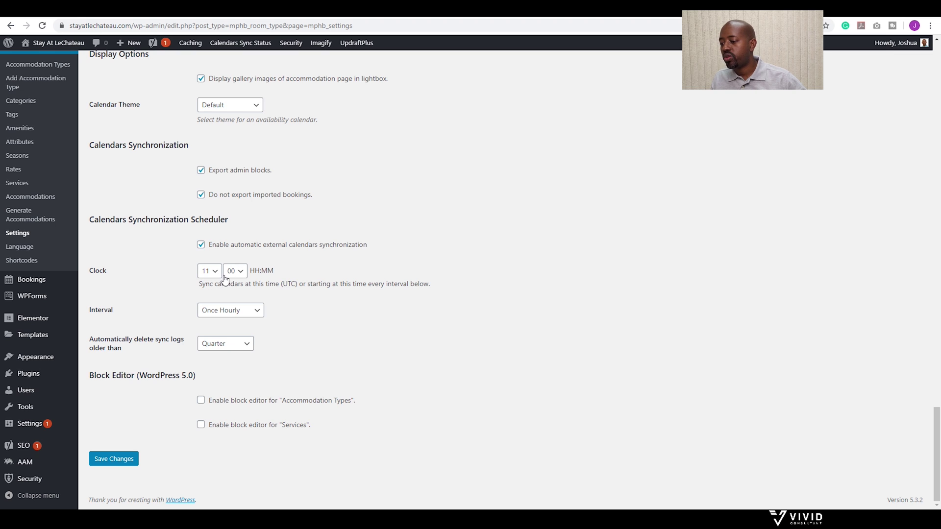
left_click(259, 313)
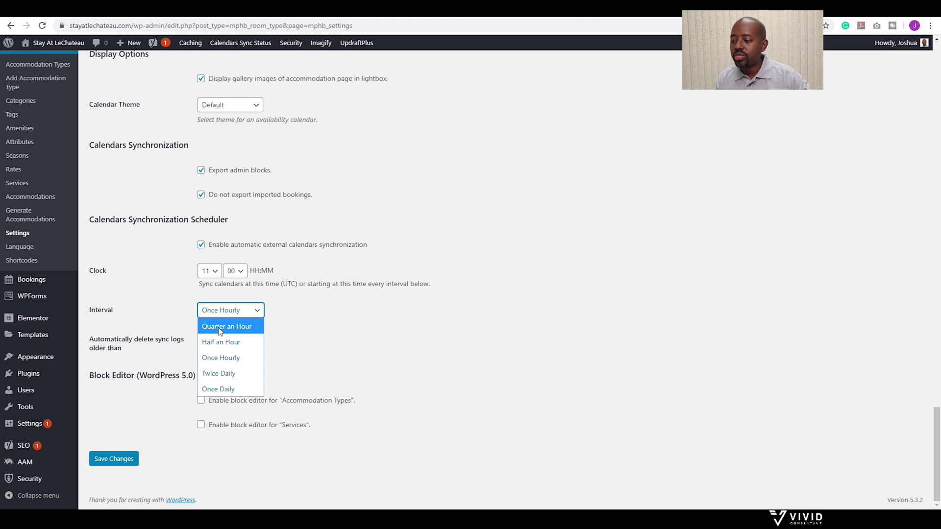
left_click(292, 304)
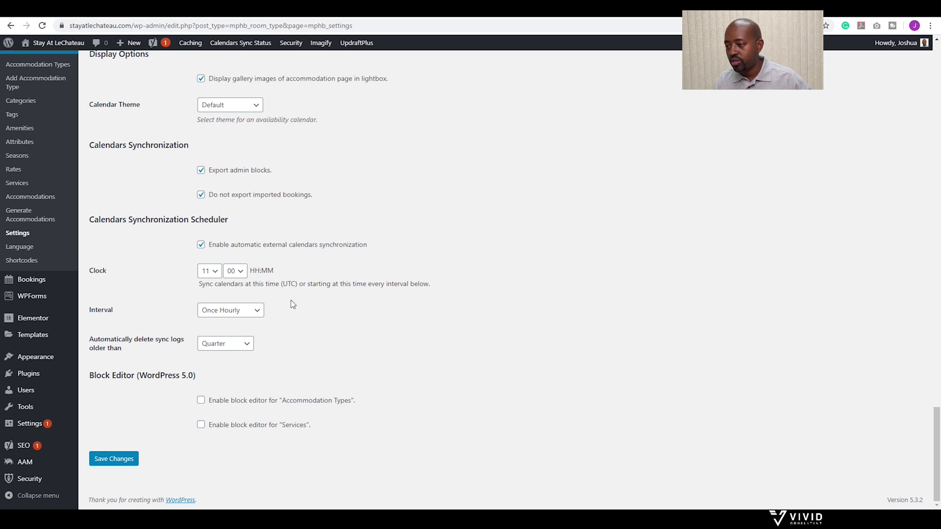